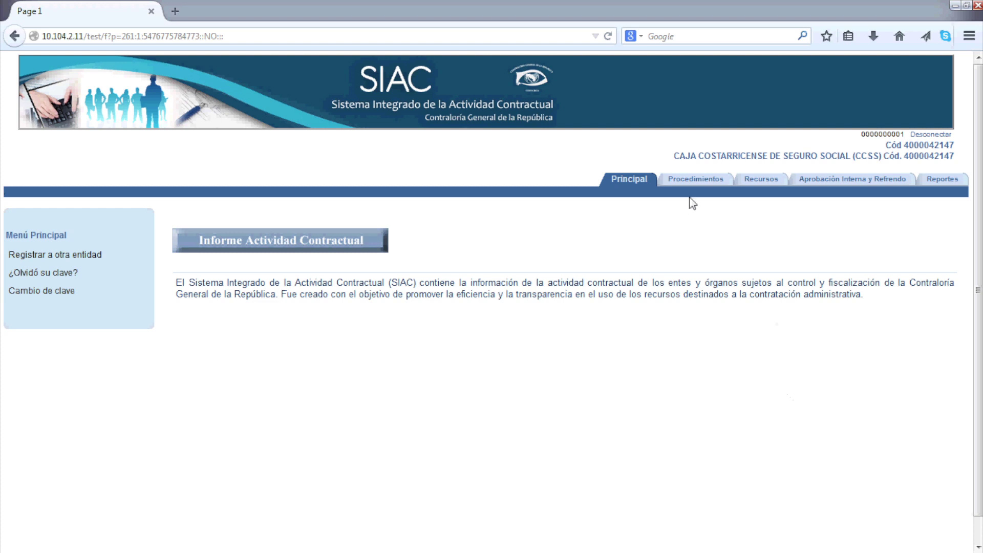
# Look up procedure 2015LA-000004-01 in the Cambio Estado de Línea section and open its line states.
pyautogui.click(691, 180)
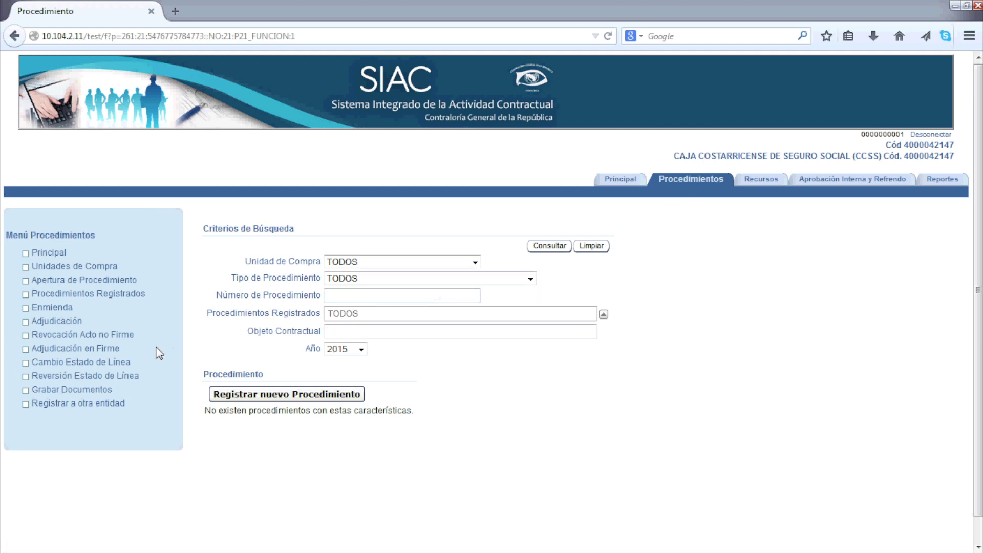
pyautogui.click(125, 367)
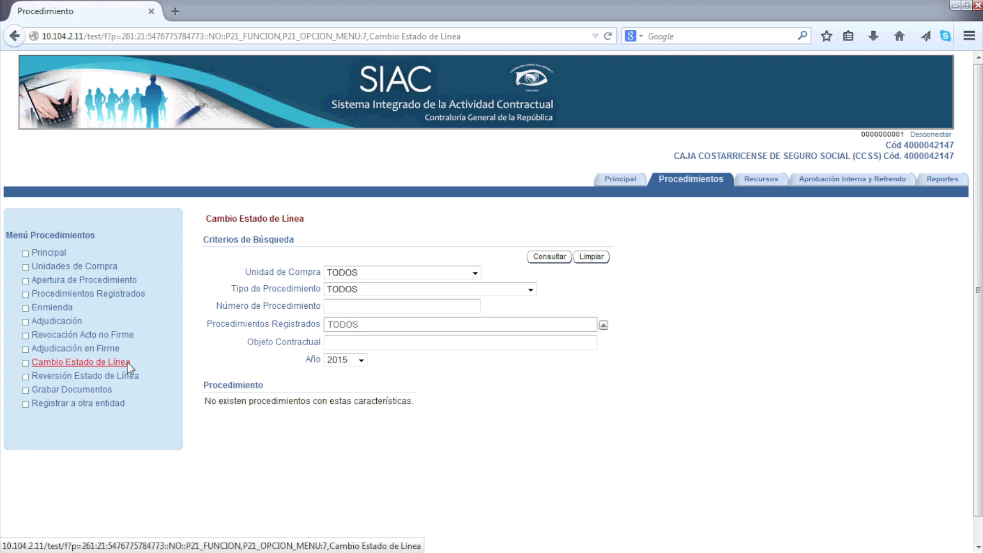
pyautogui.click(334, 310)
pyautogui.write('2015L')
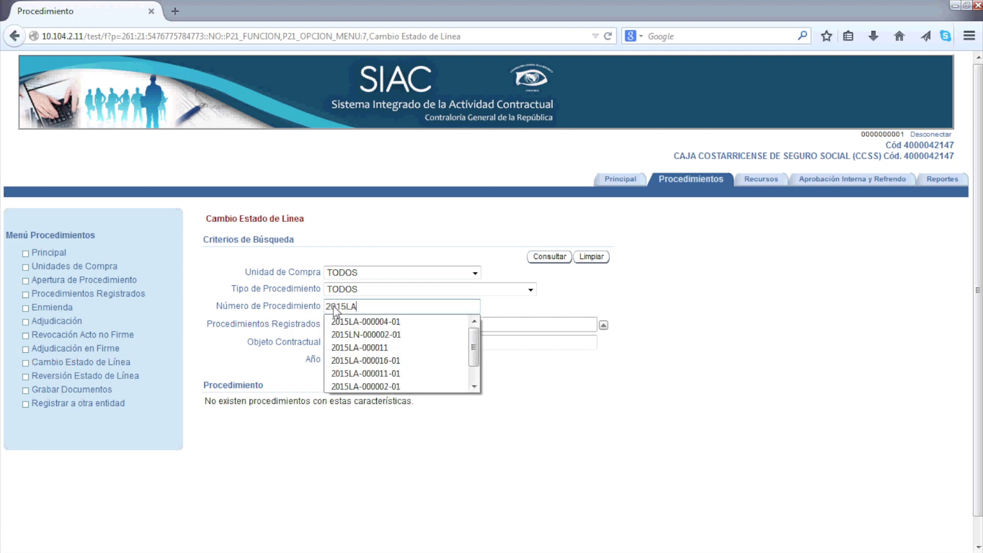
pyautogui.write('A-00')
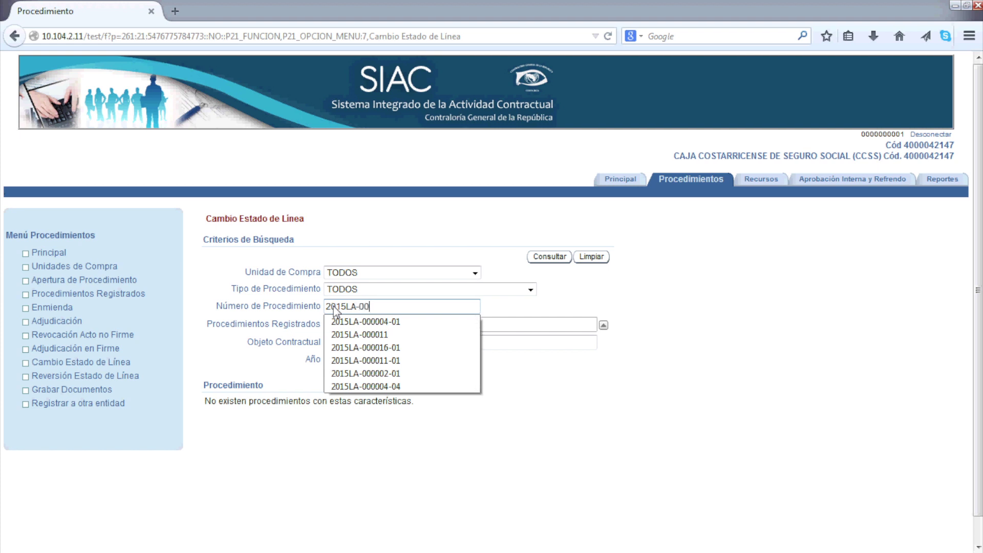
pyautogui.write('0004-01')
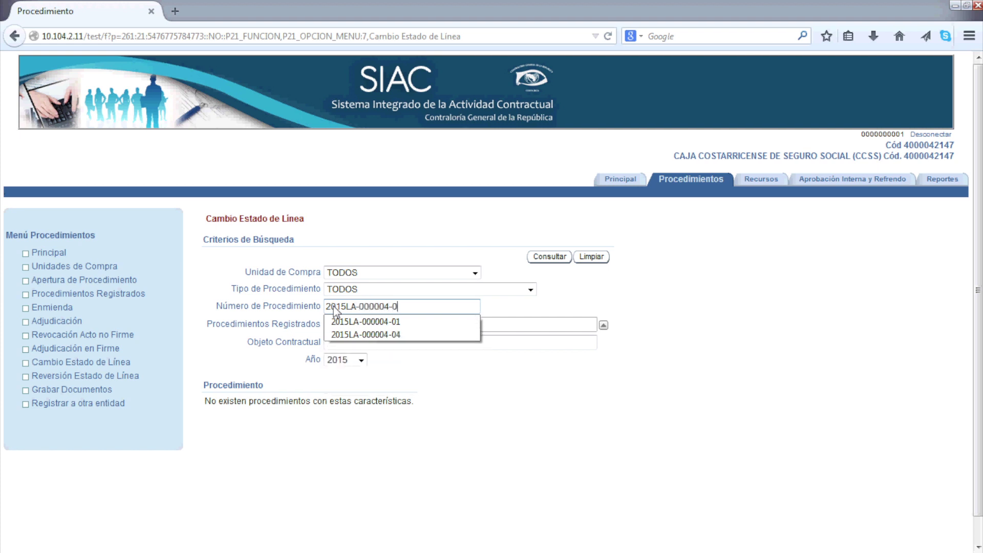
pyautogui.click(549, 258)
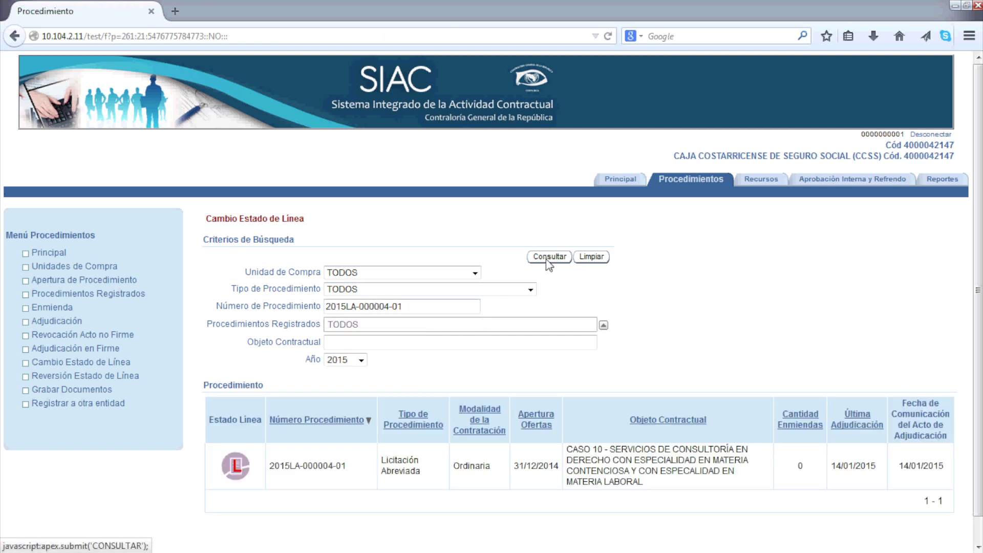
pyautogui.click(235, 467)
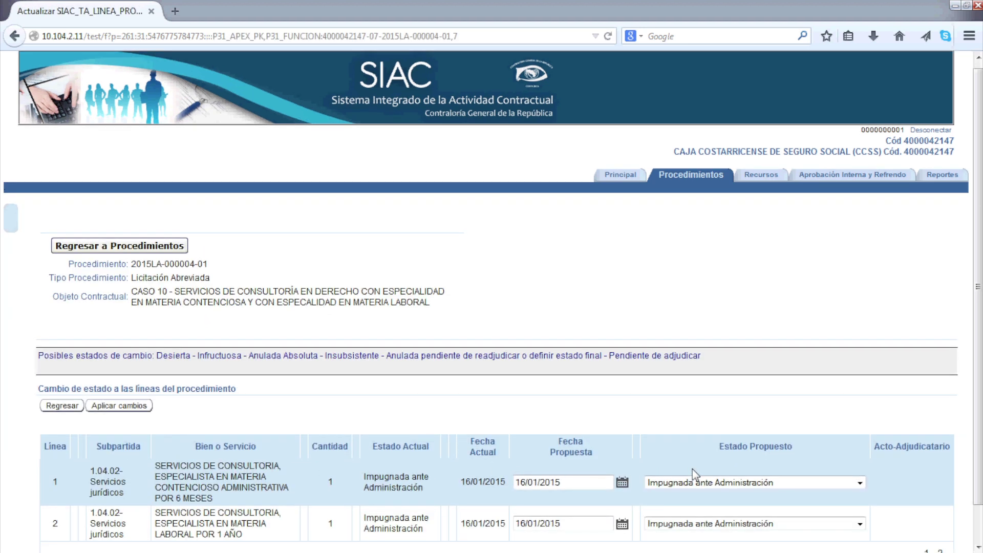
# Set the proposed state of lines 1 and 2 to "Anulada pendiente readjudicar o definir estado final" and apply the changes.
pyautogui.scroll(-2, 695, 468)
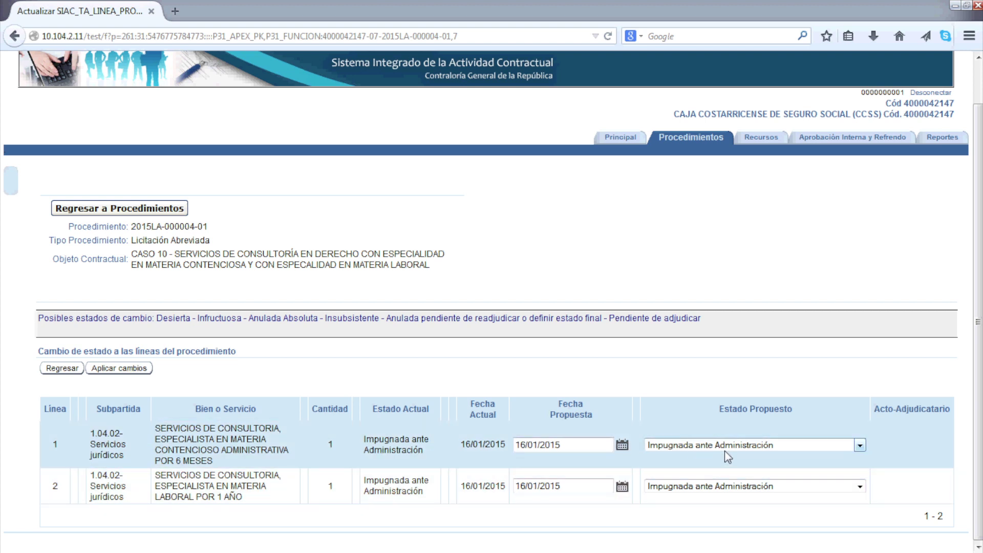
pyautogui.click(859, 446)
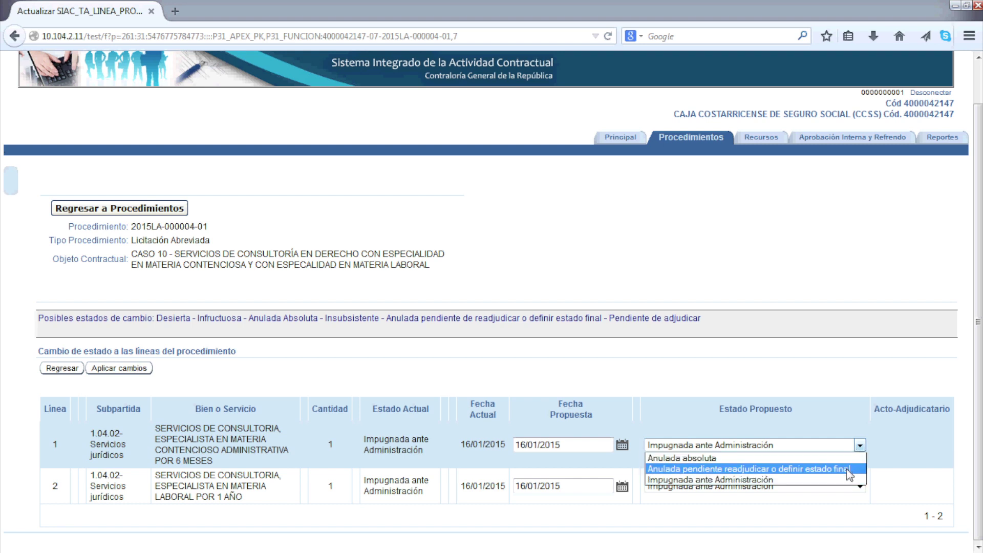
pyautogui.click(846, 468)
pyautogui.click(860, 487)
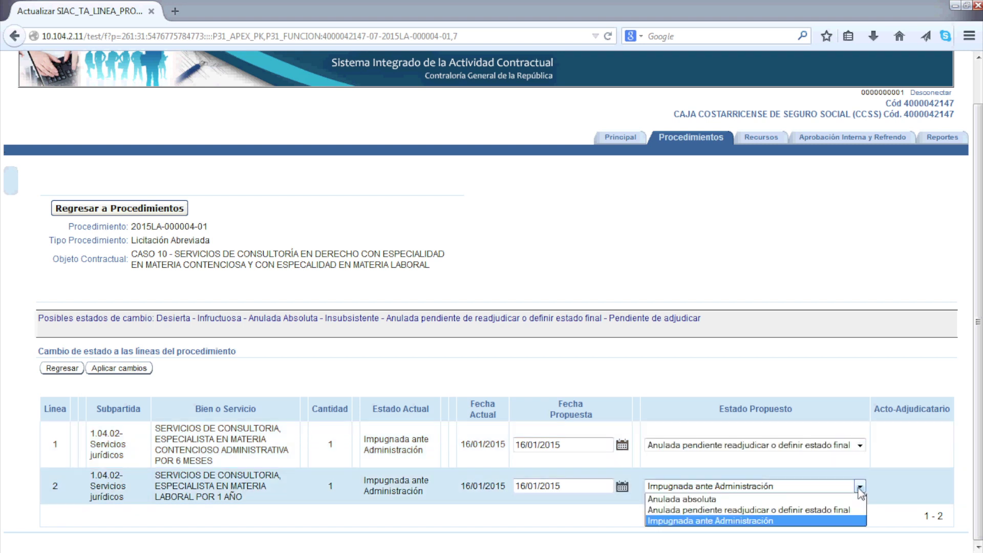
pyautogui.click(847, 511)
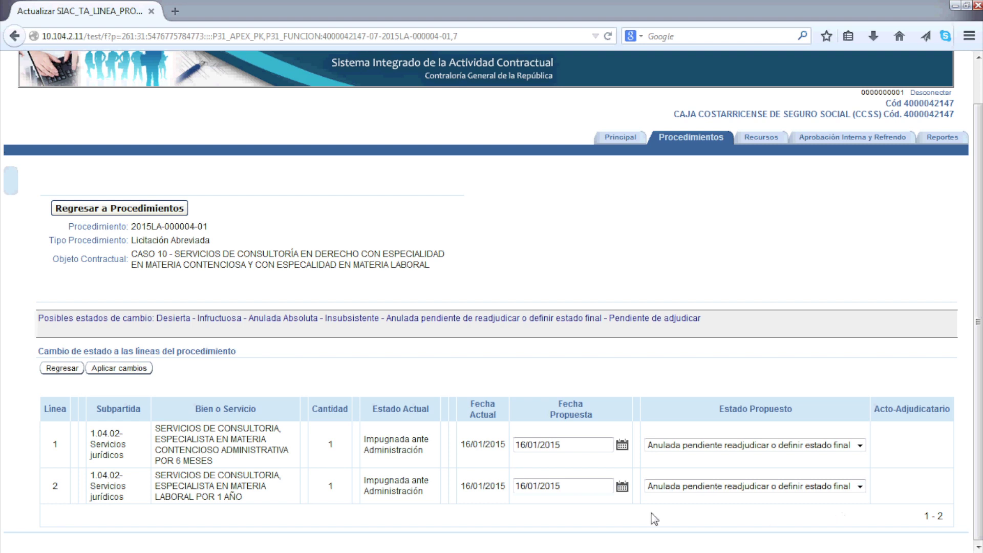
pyautogui.click(104, 372)
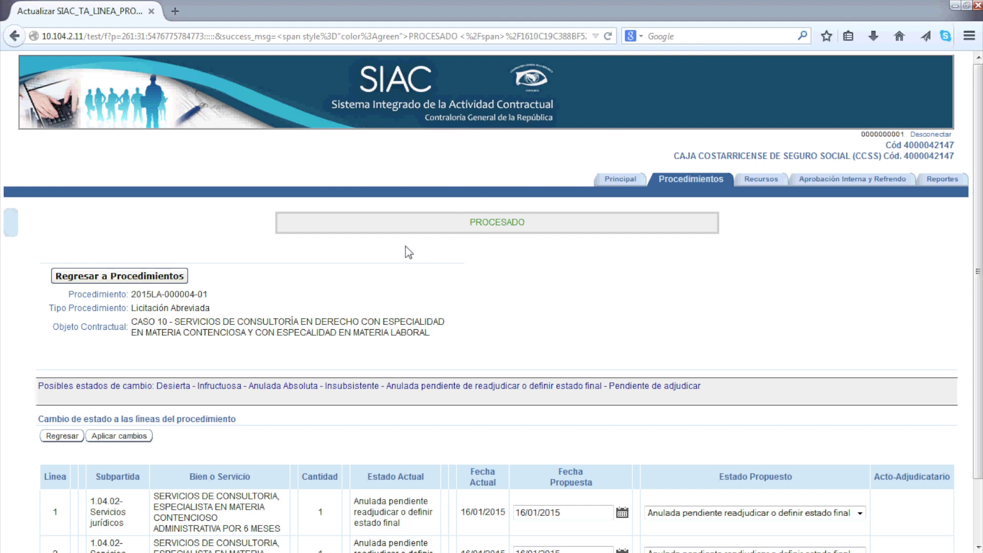
# Go back to the procedures and start registering a new award act for procedure 2015LA-000004-01 under Adjudicación.
pyautogui.click(164, 279)
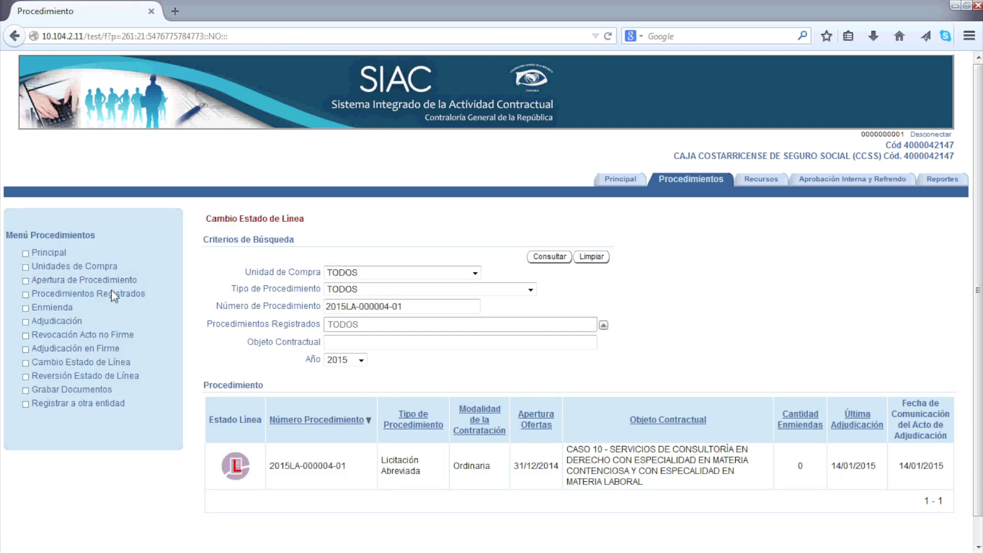
pyautogui.click(65, 318)
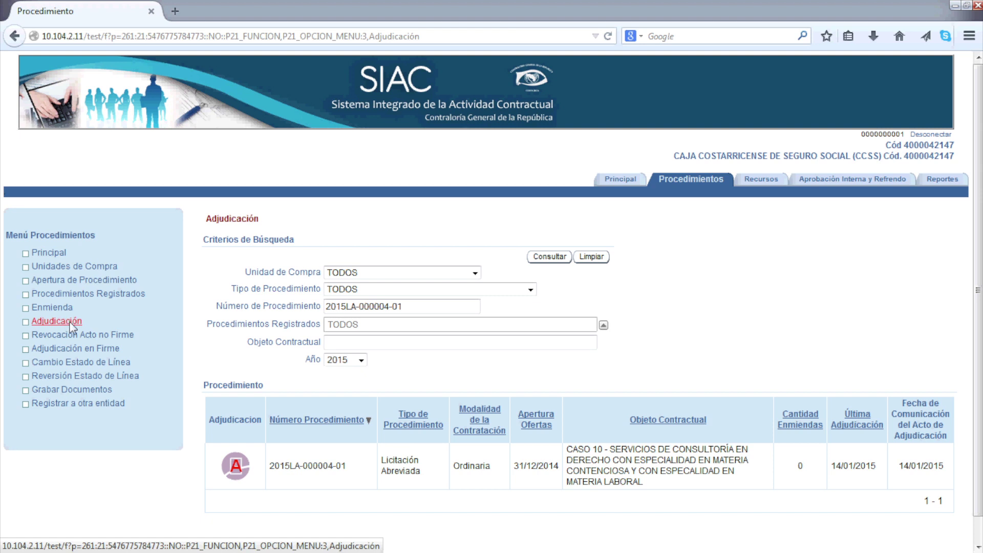
pyautogui.click(235, 465)
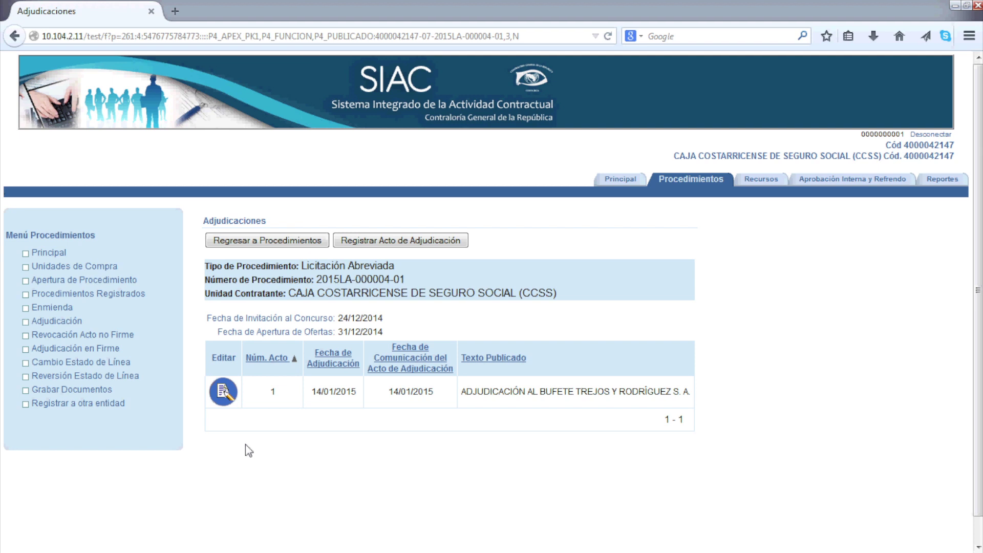
pyautogui.click(394, 241)
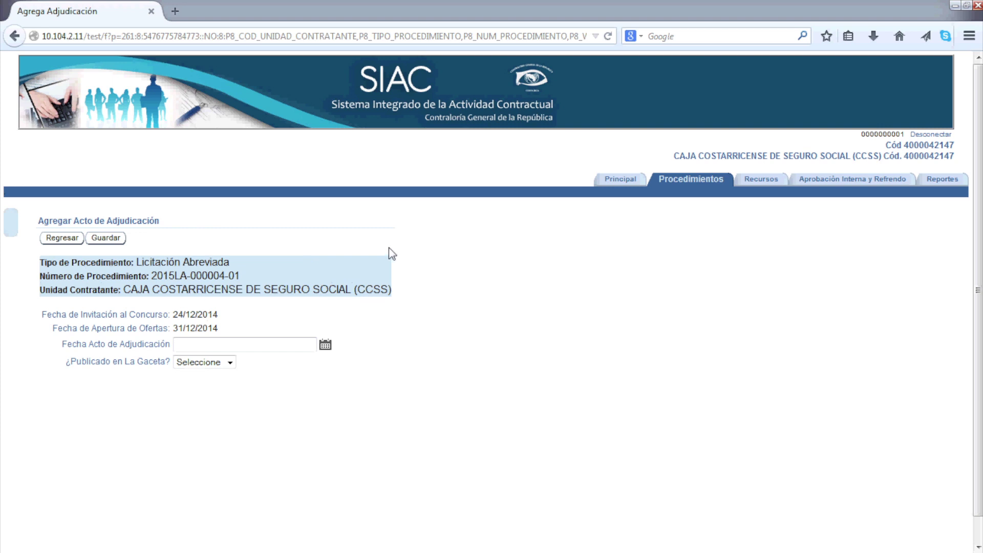
# Set the award act date and the communication date to 13/02/2015, with publication in La Gaceta set to NO.
pyautogui.click(327, 348)
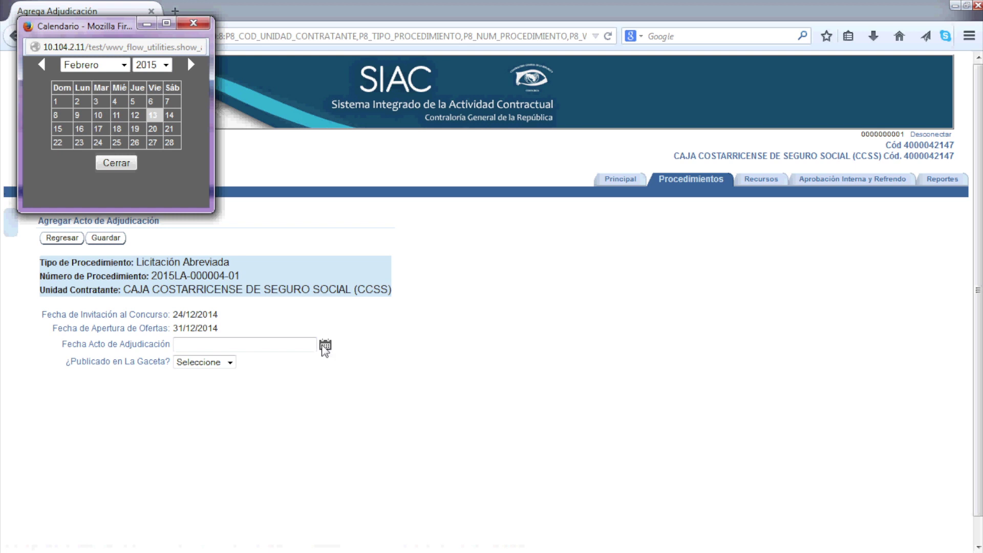
pyautogui.click(154, 117)
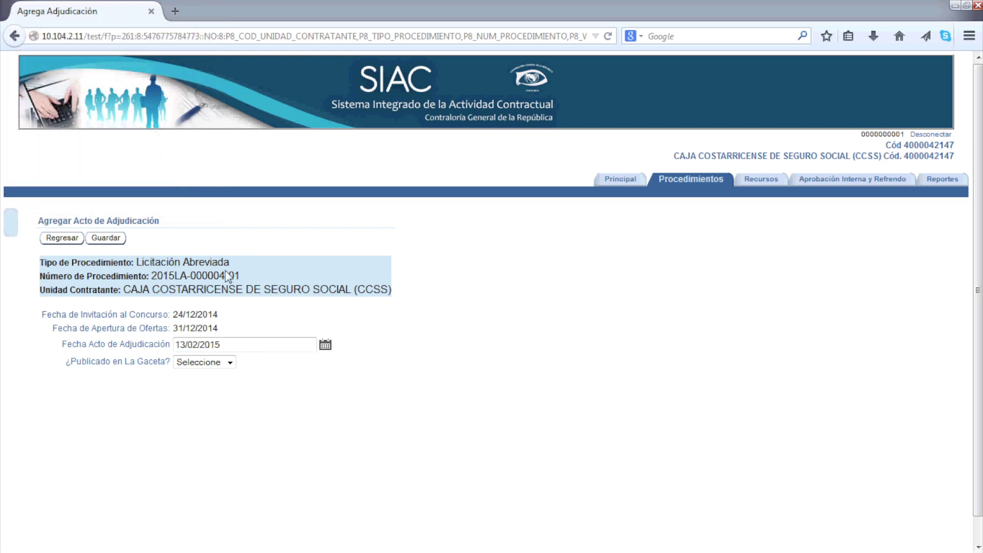
pyautogui.click(229, 363)
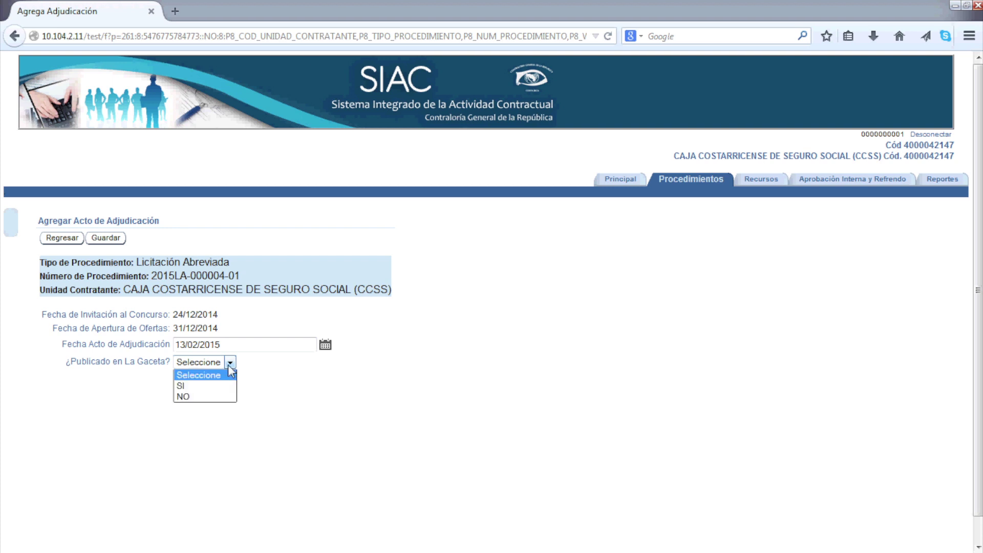
pyautogui.click(208, 400)
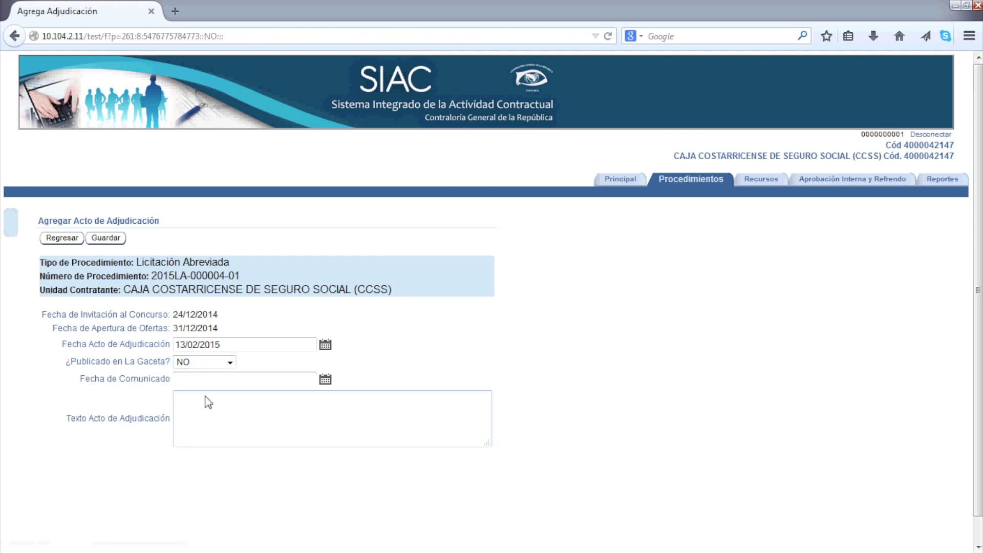
pyautogui.click(325, 380)
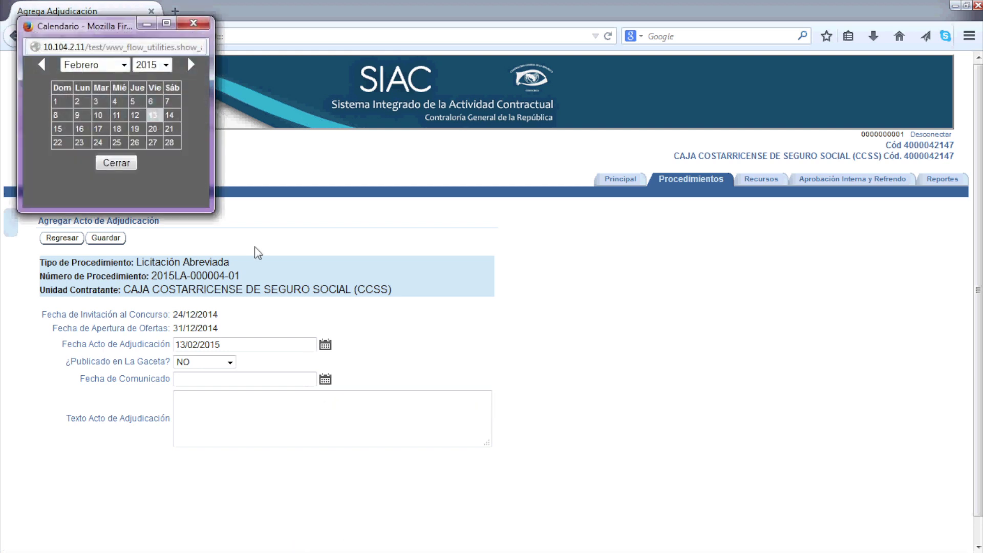
pyautogui.click(152, 117)
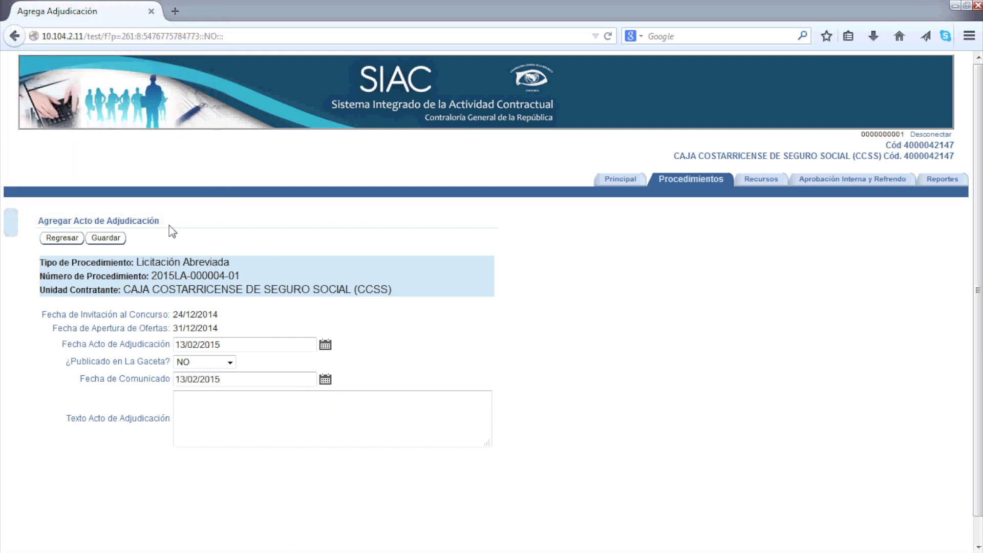
# Enter the award act text "Se readjudican las líneas del procedimiento 2015LA-000004-01" and save the act.
pyautogui.click(222, 423)
pyautogui.write('S')
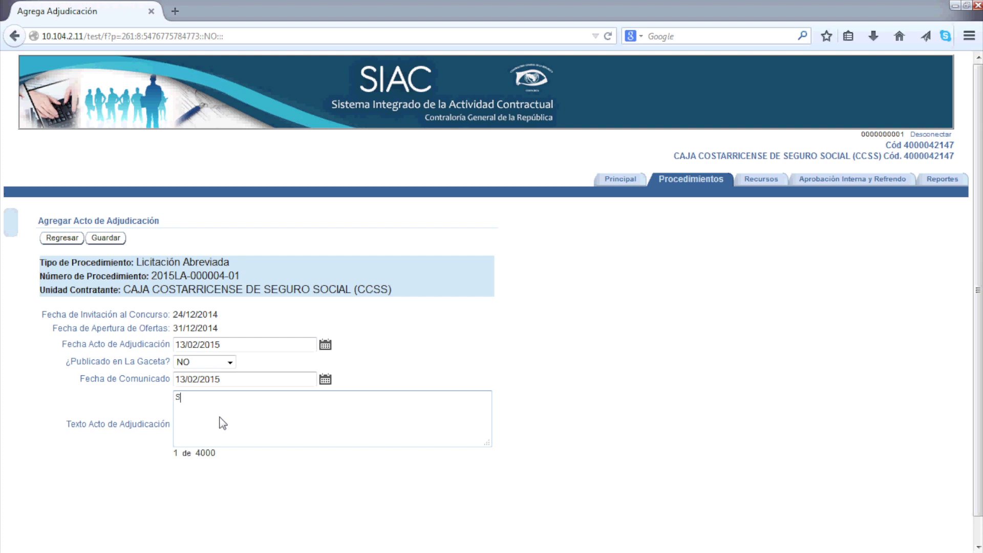
pyautogui.write('e readjudica')
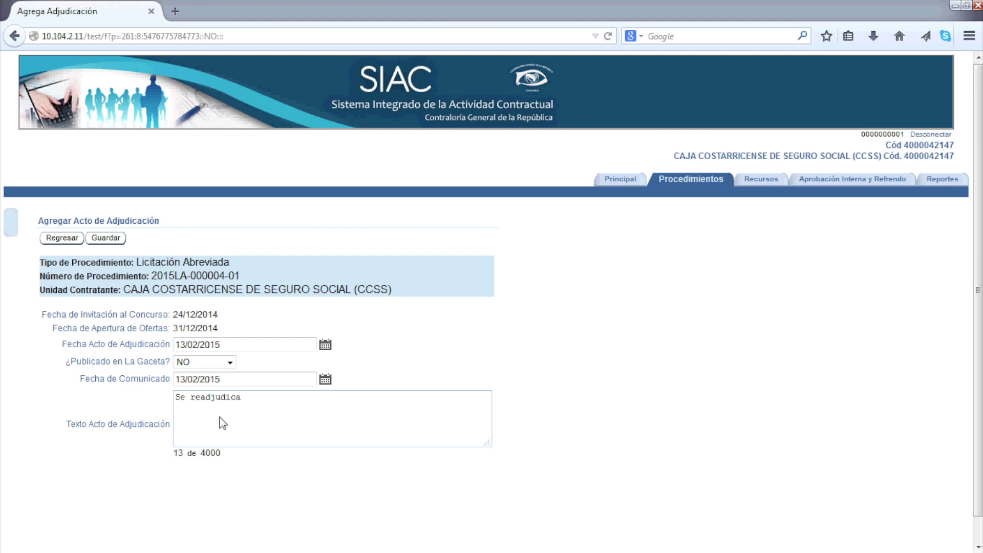
pyautogui.write('n las lineas del procedi')
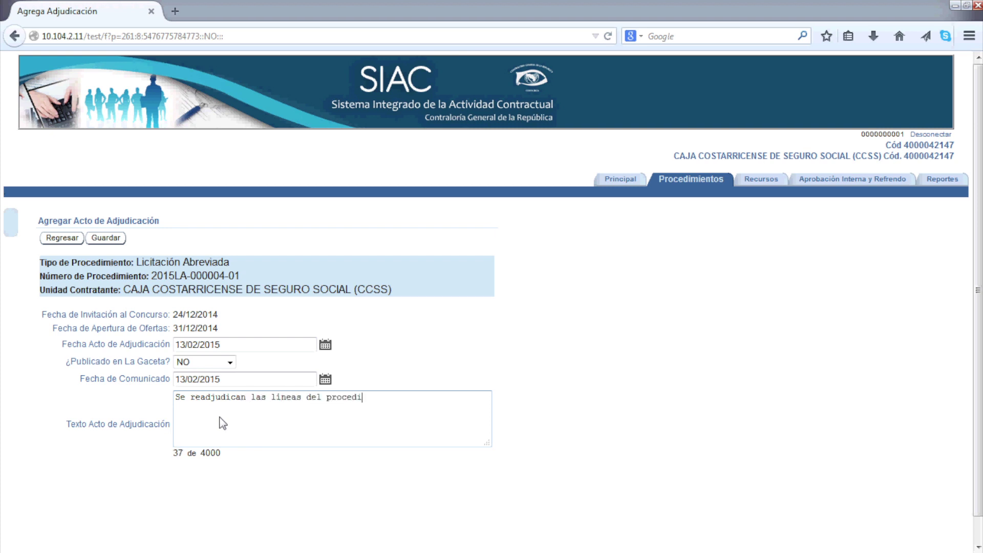
pyautogui.write('miento 2015LA-00000')
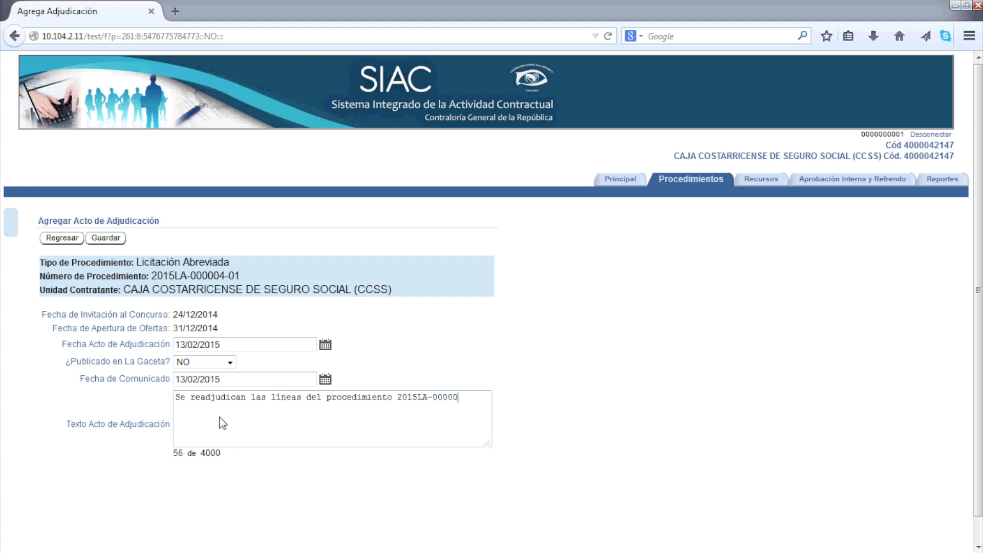
pyautogui.write('4-01')
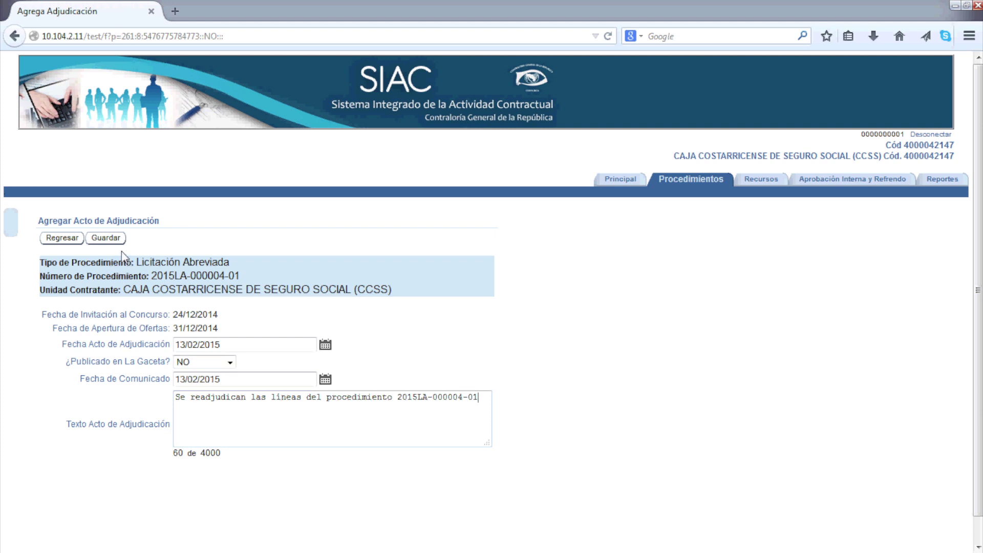
pyautogui.click(114, 238)
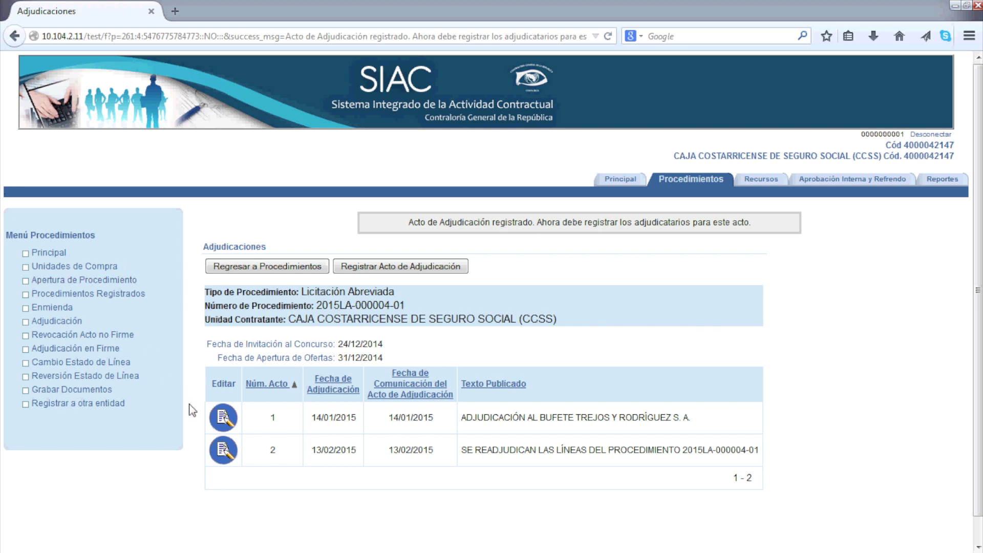
# Open award act 2 for editing and start adding an awardee with offer type INDIVIDUAL.
pyautogui.click(229, 449)
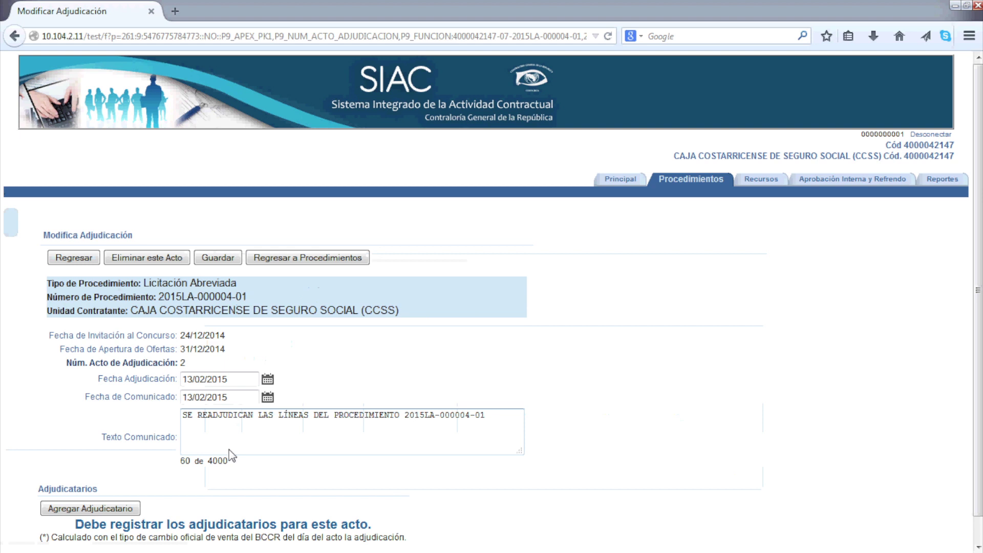
pyautogui.scroll(-1, 41, 451)
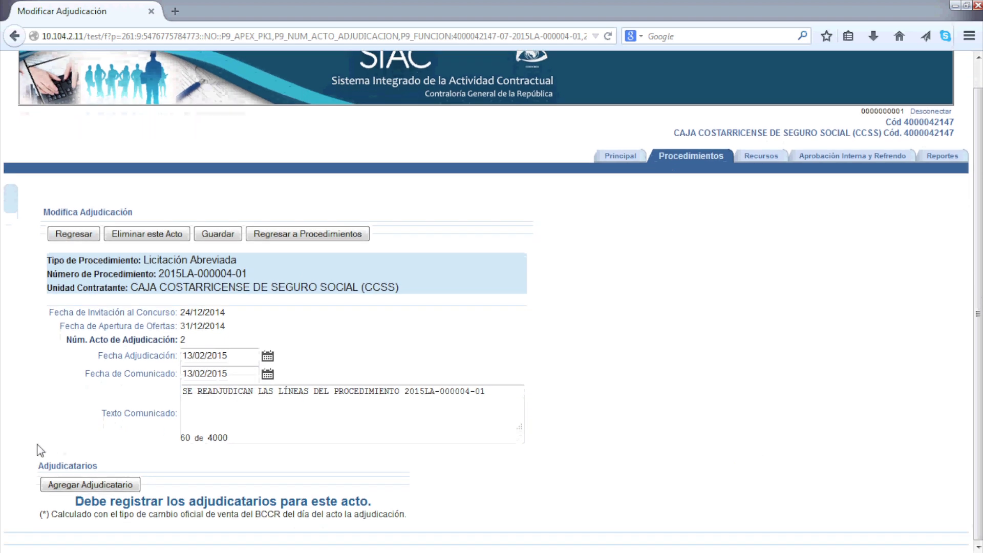
pyautogui.click(87, 484)
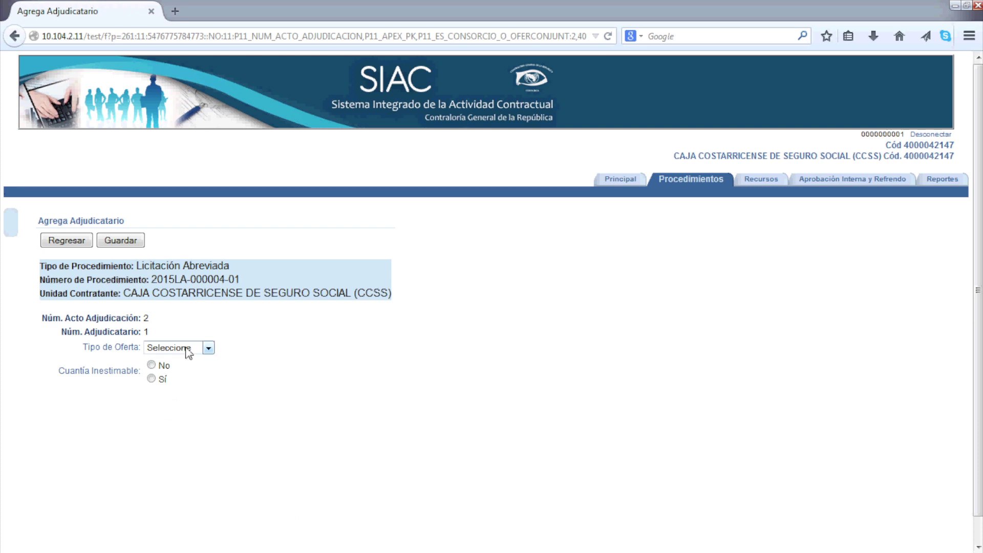
pyautogui.click(187, 350)
pyautogui.click(175, 393)
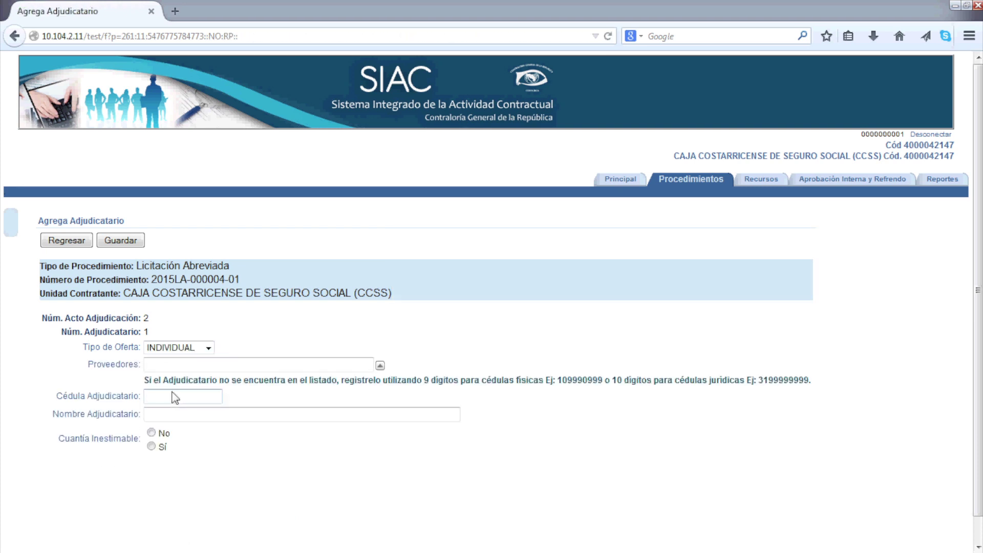
# Choose the supplier POZOS DE LA RIV ERA DORADA S A PRID OSA, set Cuantía Inestimable to No, and save the awardee.
pyautogui.click(381, 365)
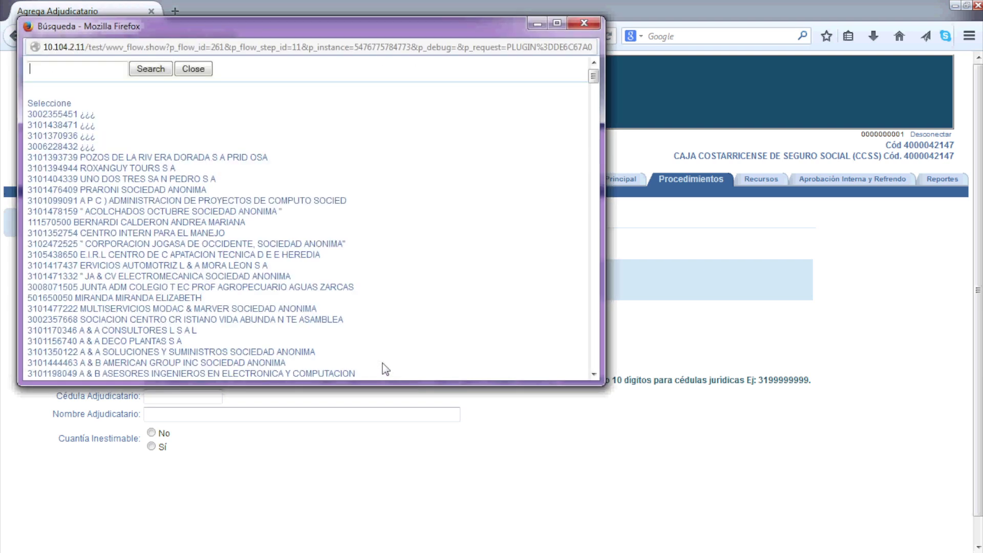
pyautogui.click(221, 159)
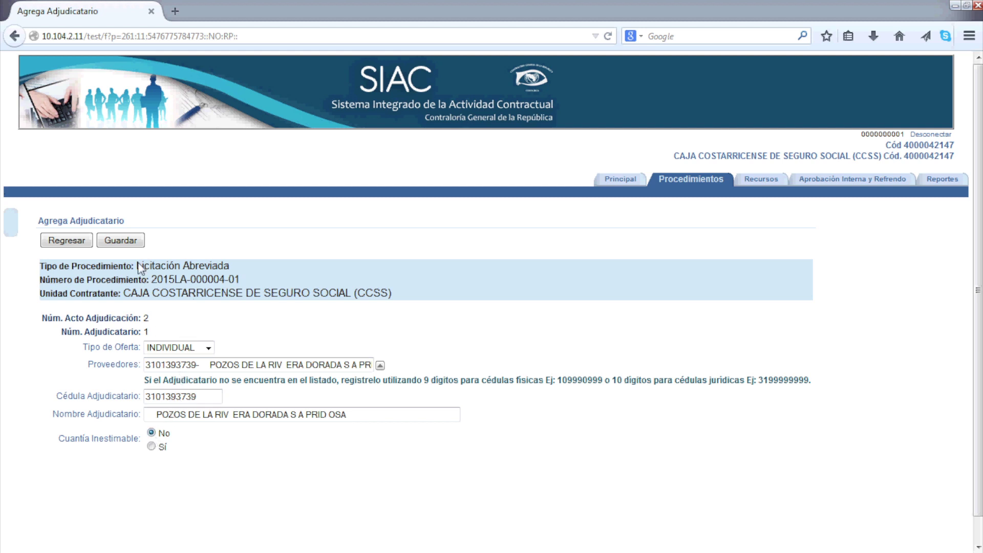
pyautogui.click(125, 244)
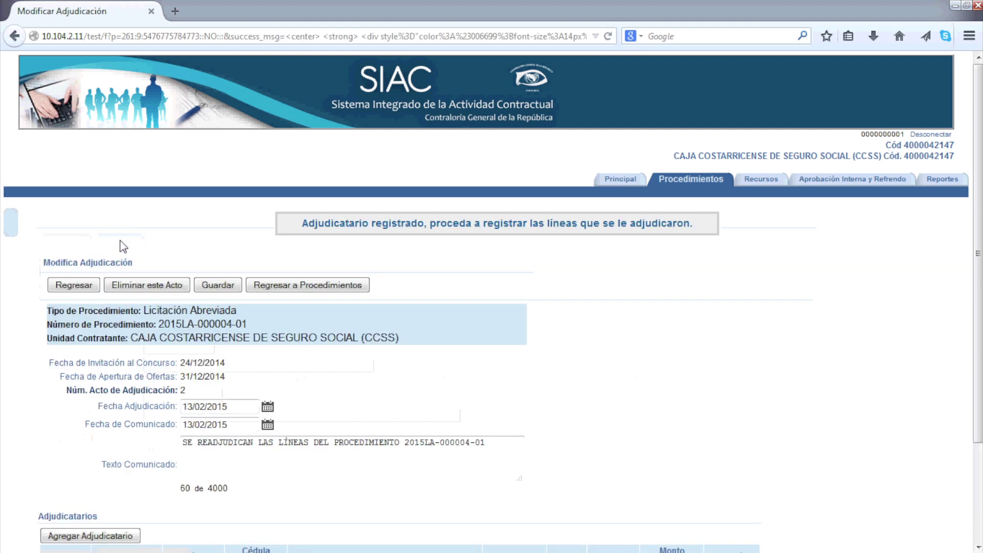
# Open the awardee's awarded lines and start adding line 1, the contencioso administrativa consultancy, with currency CRC - COLON COSTARRICENSE.
pyautogui.scroll(-3, 113, 318)
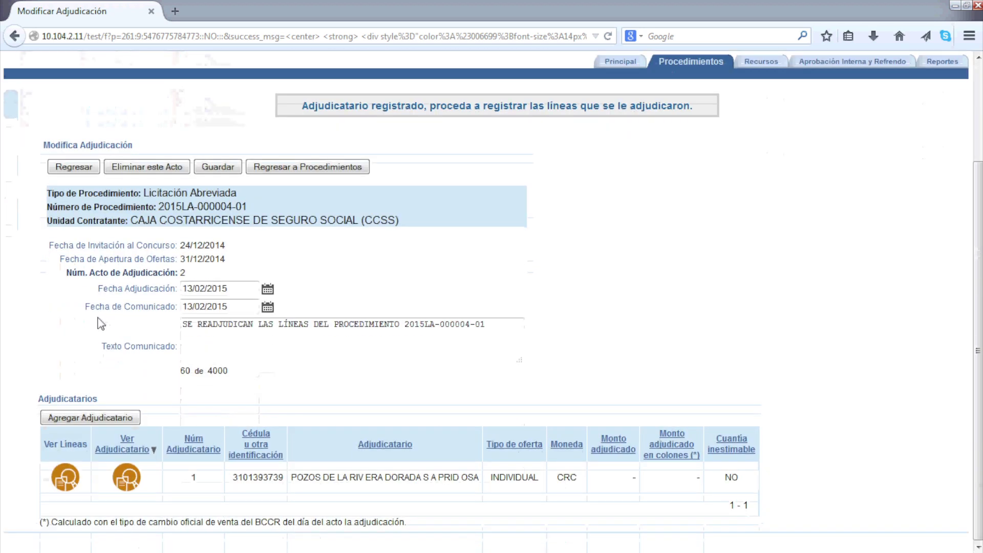
pyautogui.click(63, 482)
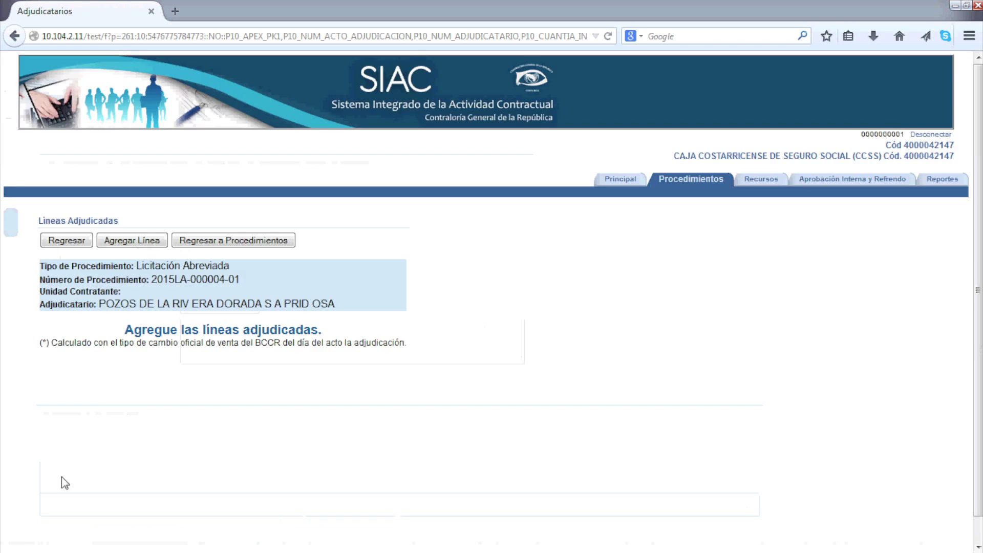
pyautogui.click(118, 242)
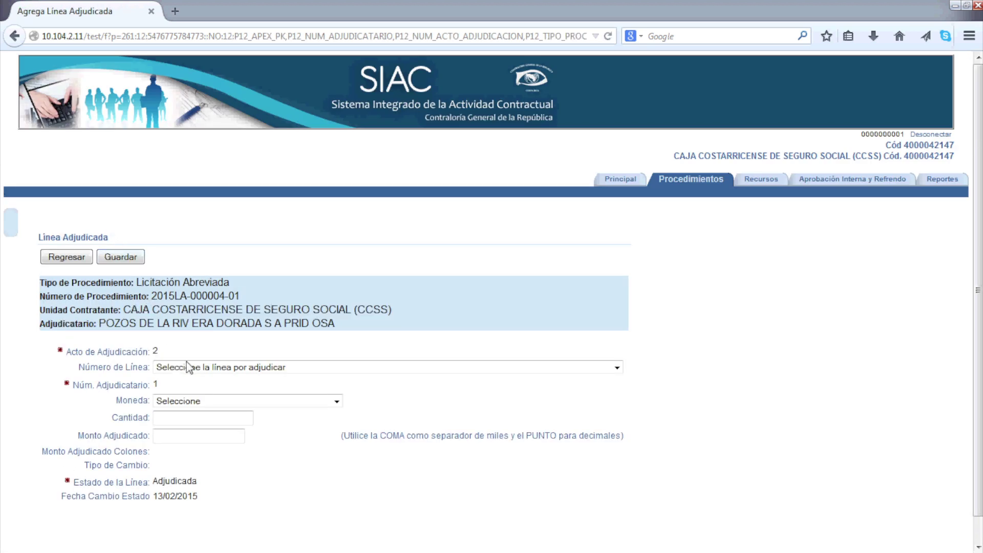
pyautogui.click(188, 367)
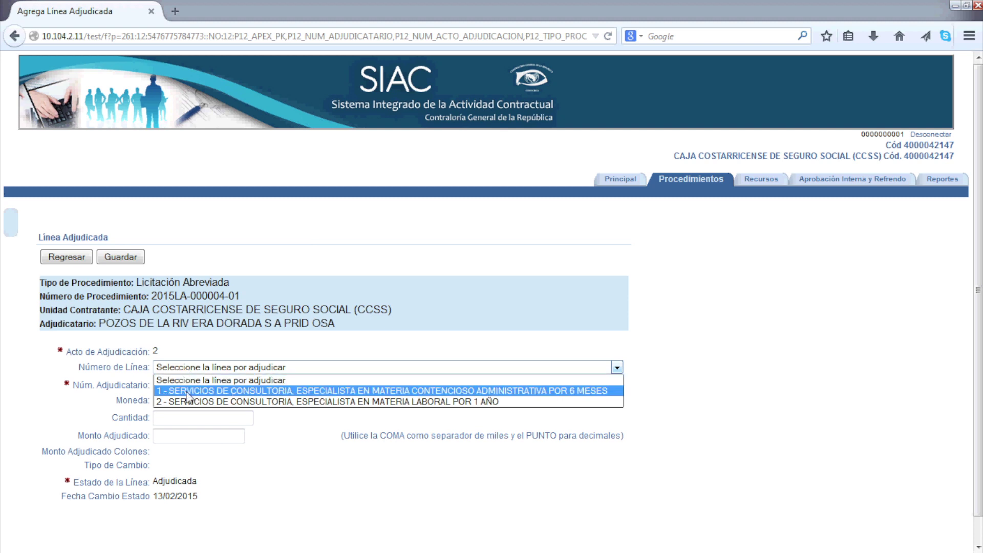
pyautogui.click(190, 391)
pyautogui.click(188, 400)
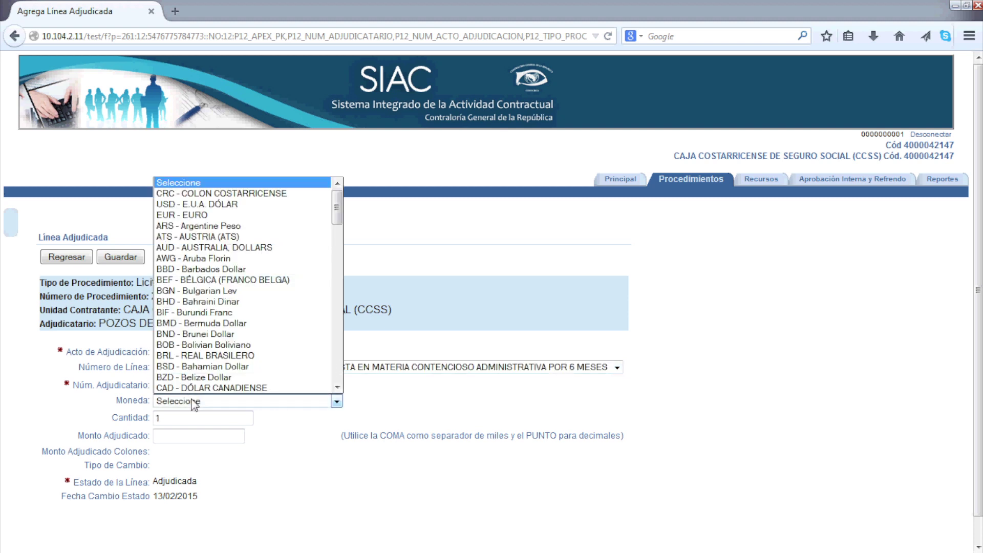
pyautogui.click(212, 194)
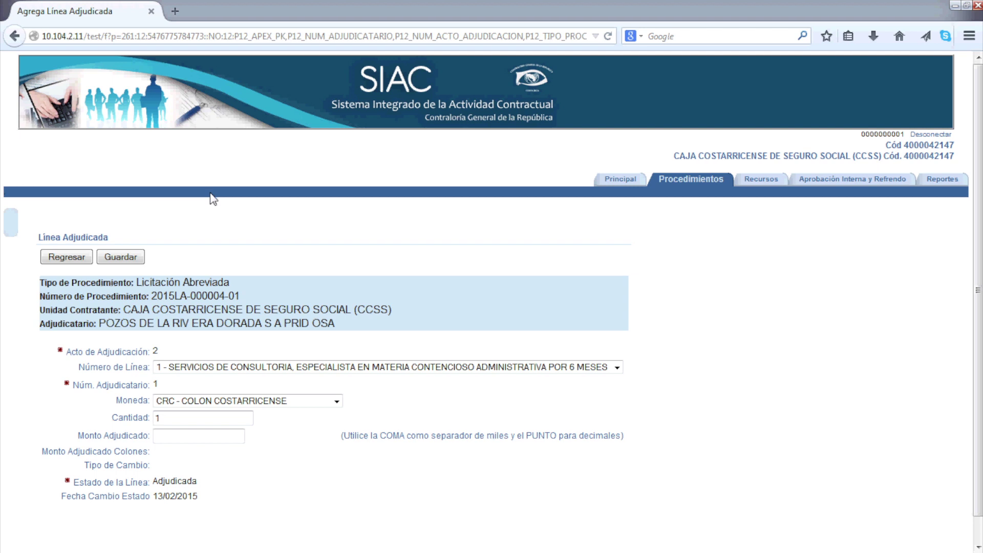
# Set the awarded amount of line 1 to 2500000 and save the line.
pyautogui.click(170, 435)
pyautogui.write('25')
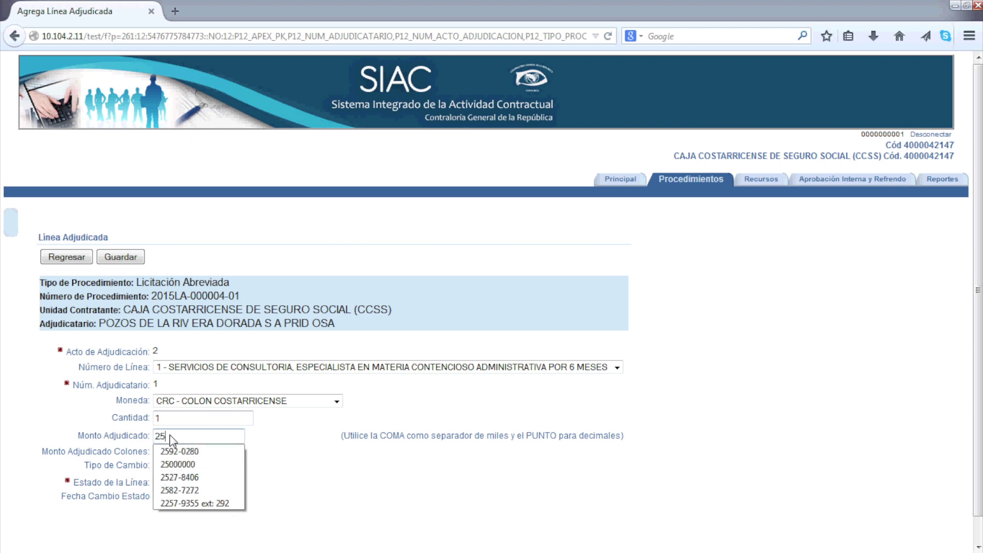
pyautogui.write('00000')
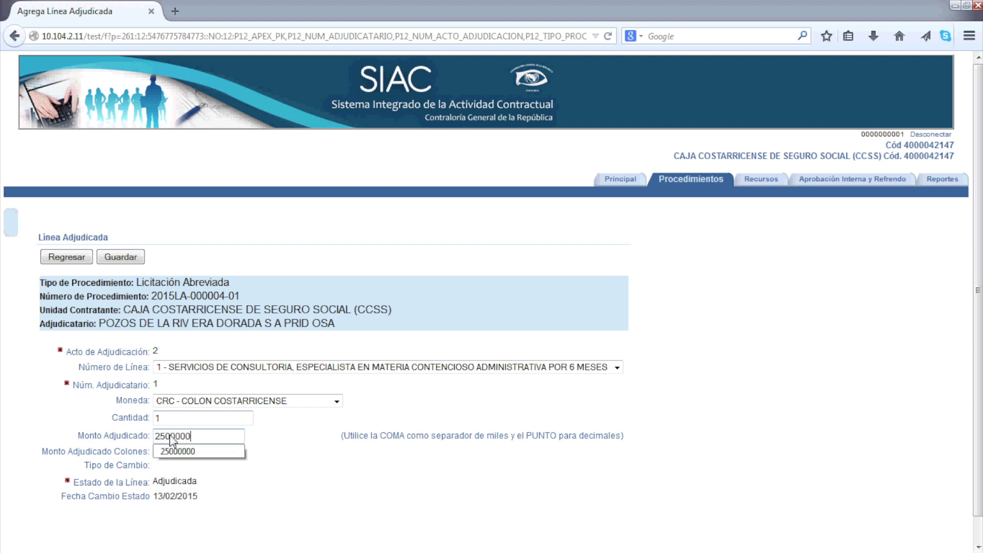
pyautogui.click(243, 490)
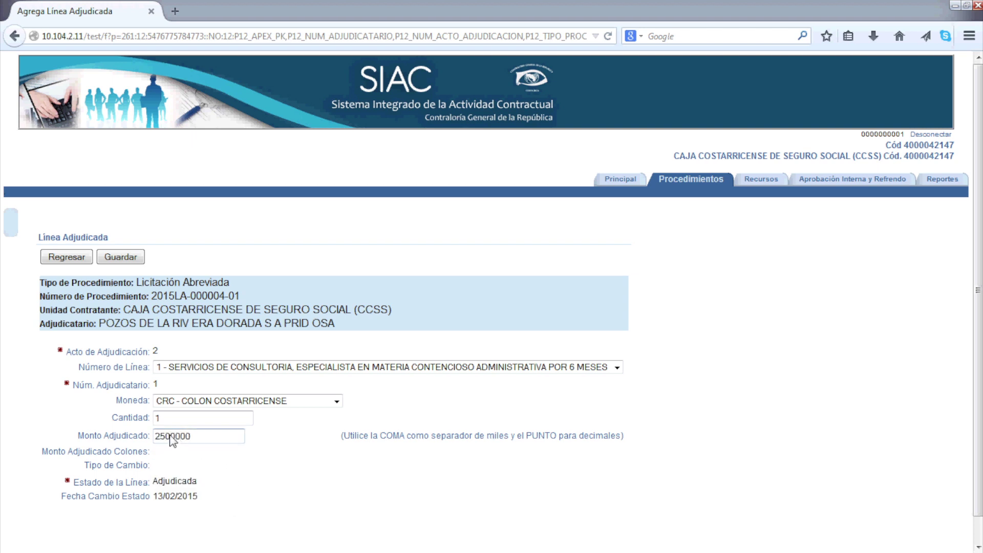
pyautogui.click(126, 255)
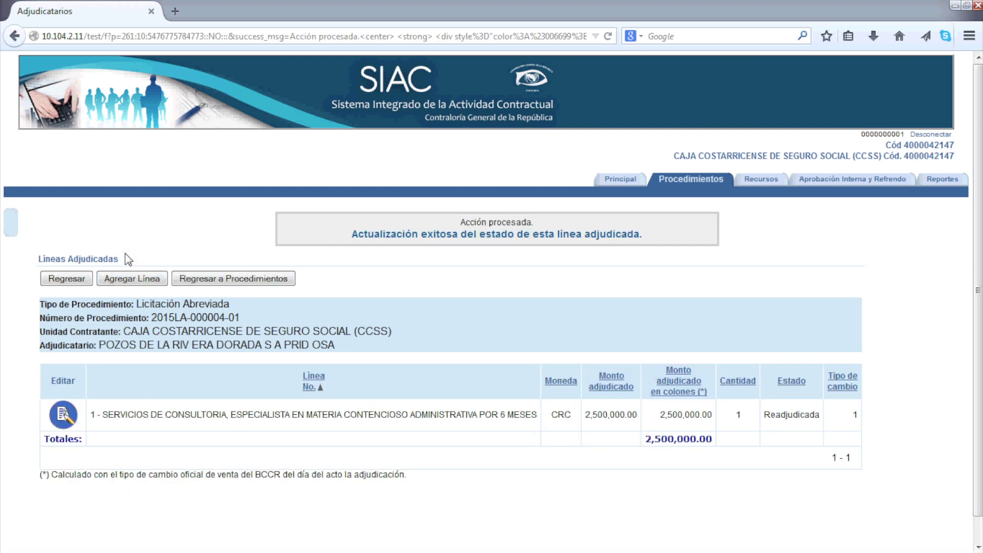
# Add line 2, the materia laboral consultancy for 1 año, in CRC with an awarded amount of 1285950, and save it.
pyautogui.click(145, 283)
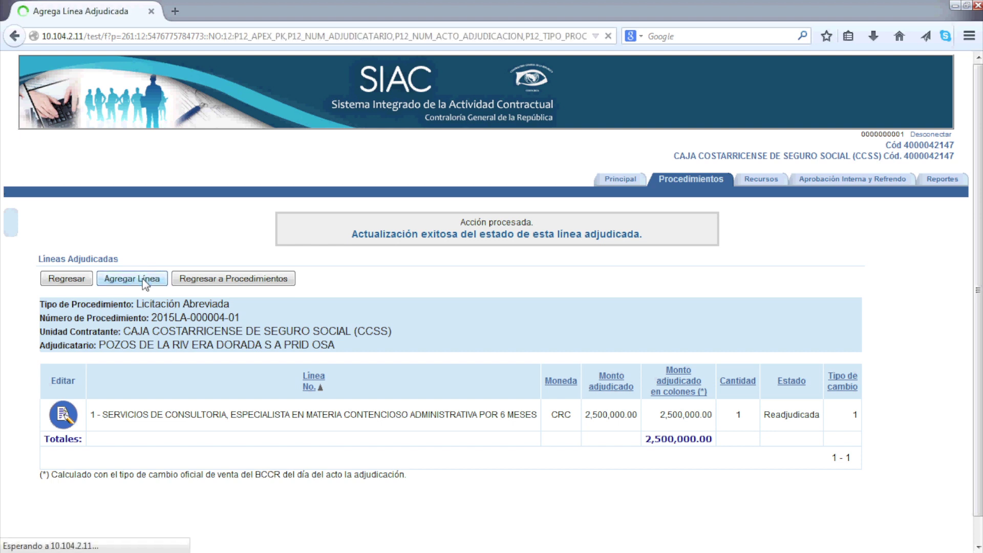
pyautogui.click(220, 369)
pyautogui.click(220, 402)
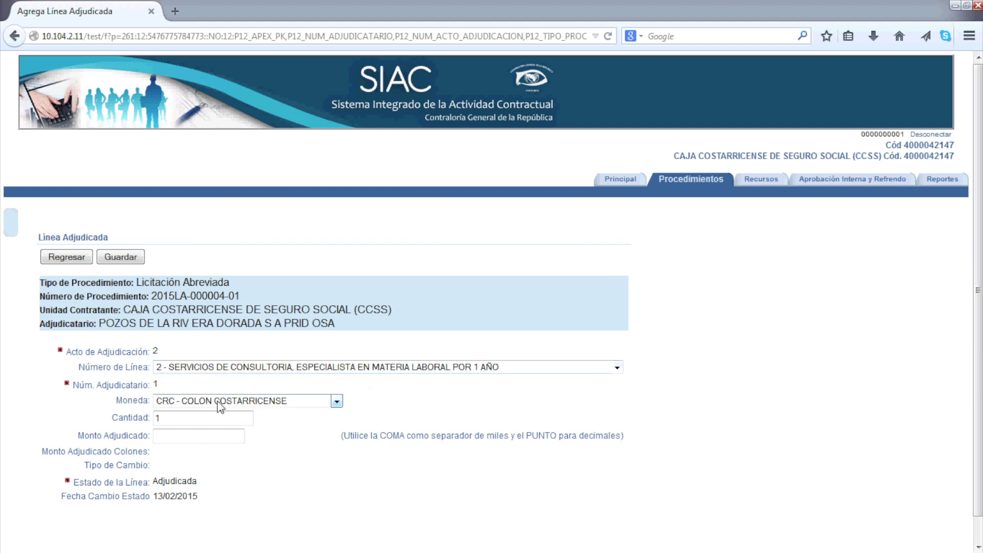
pyautogui.click(172, 439)
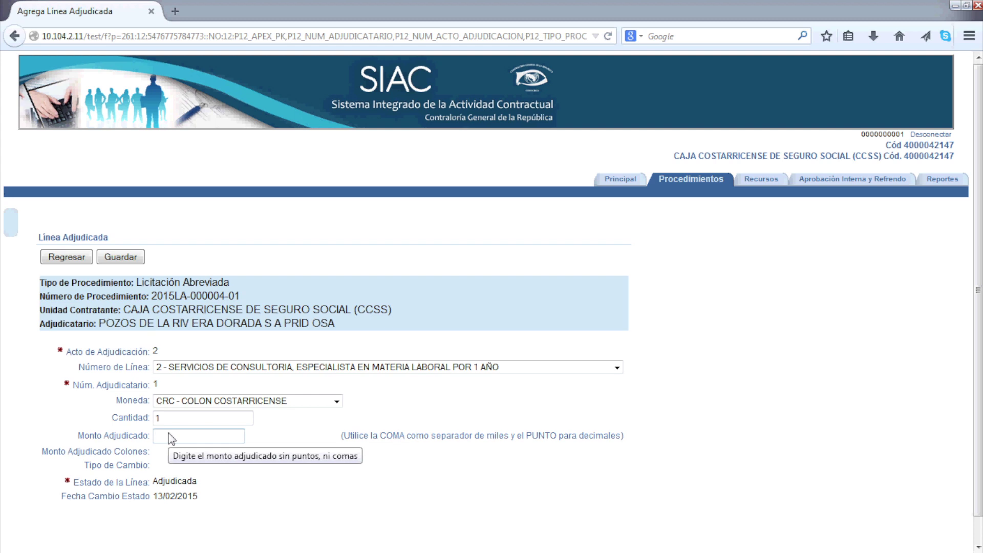
pyautogui.write('12')
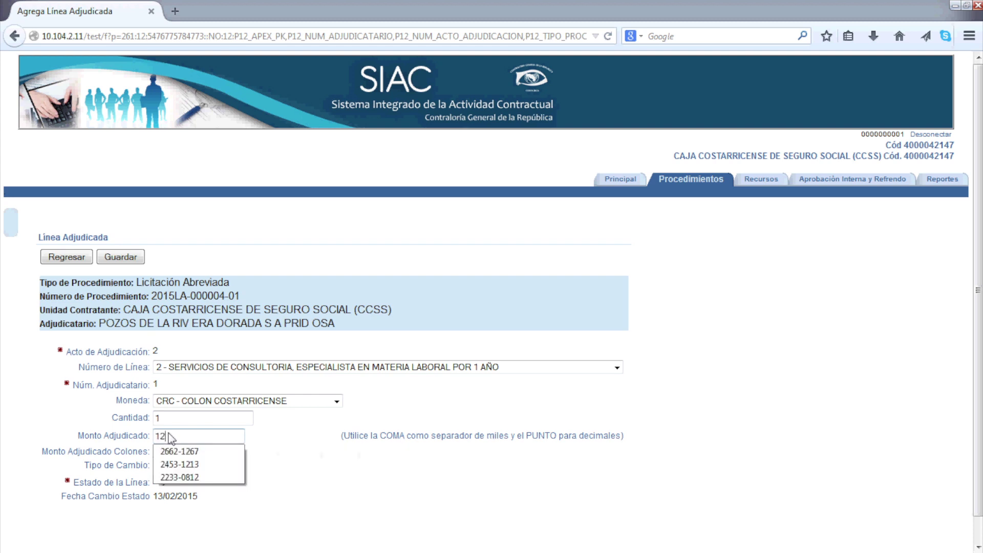
pyautogui.write('85950')
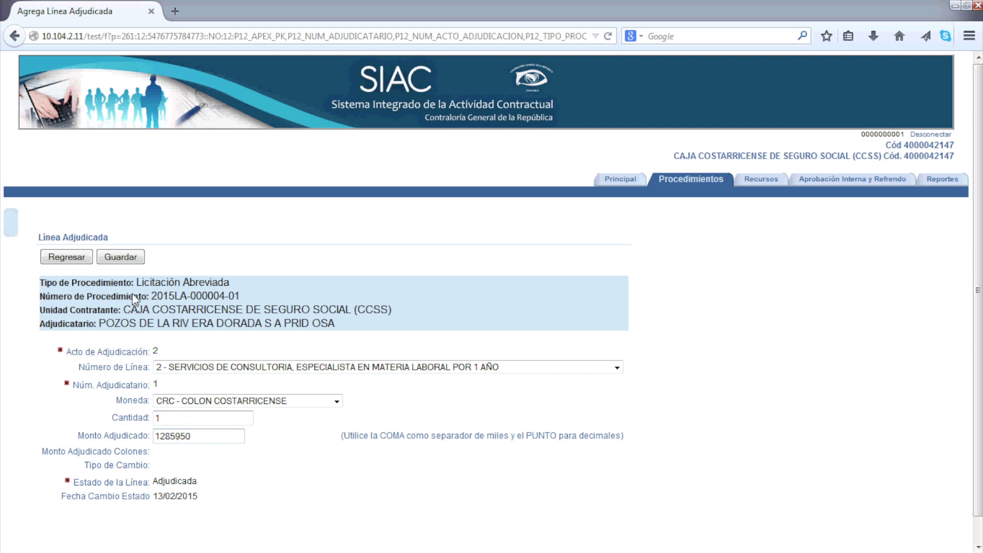
pyautogui.click(128, 265)
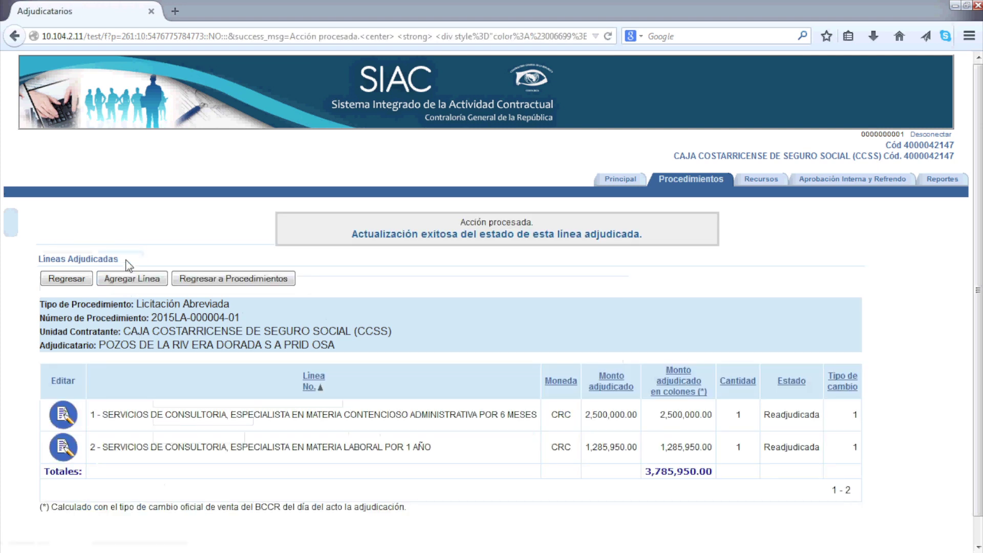